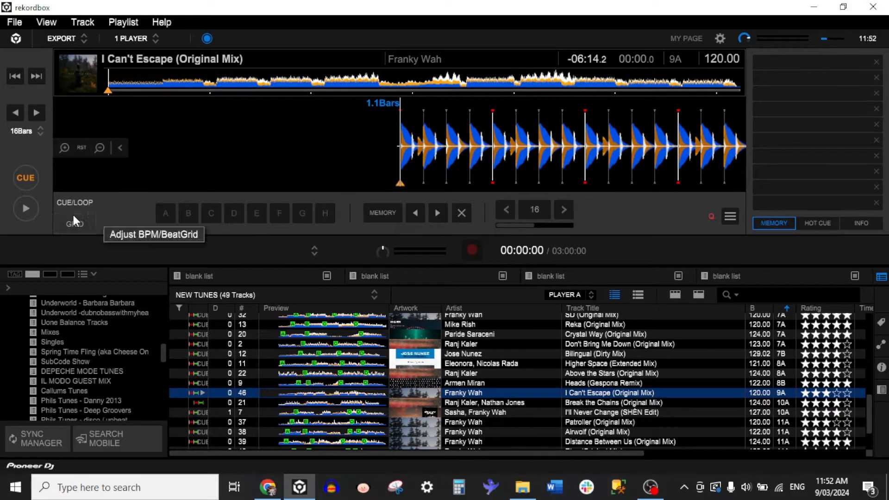
Play I Can't Escape and set hot cue A at 00:32 and hot cue B at 01:36, where the bass comes in.
left_click(27, 207)
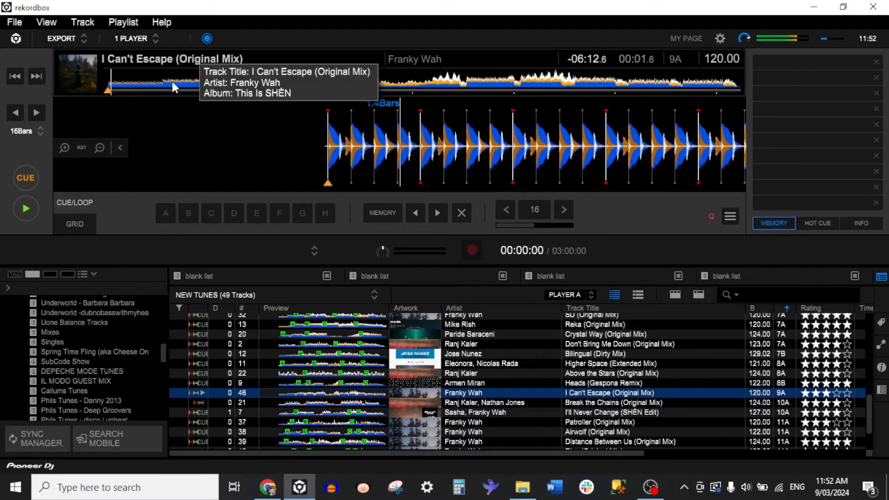
left_click(157, 86)
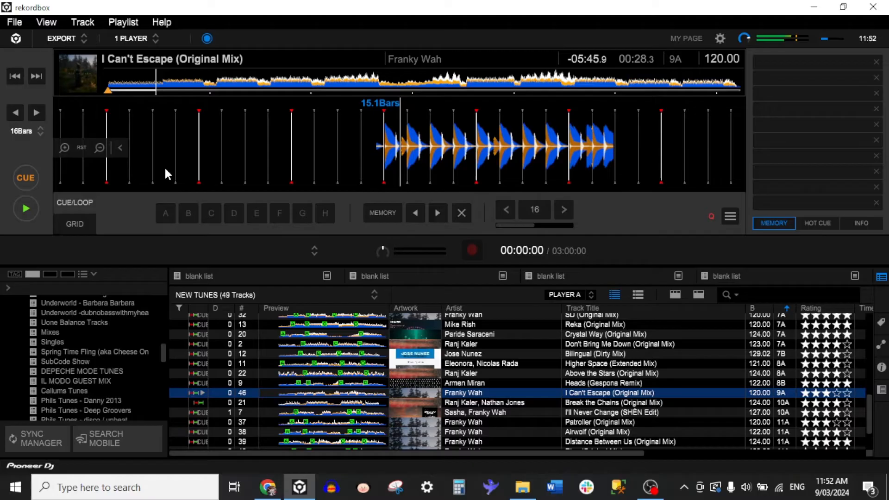
left_click(169, 214)
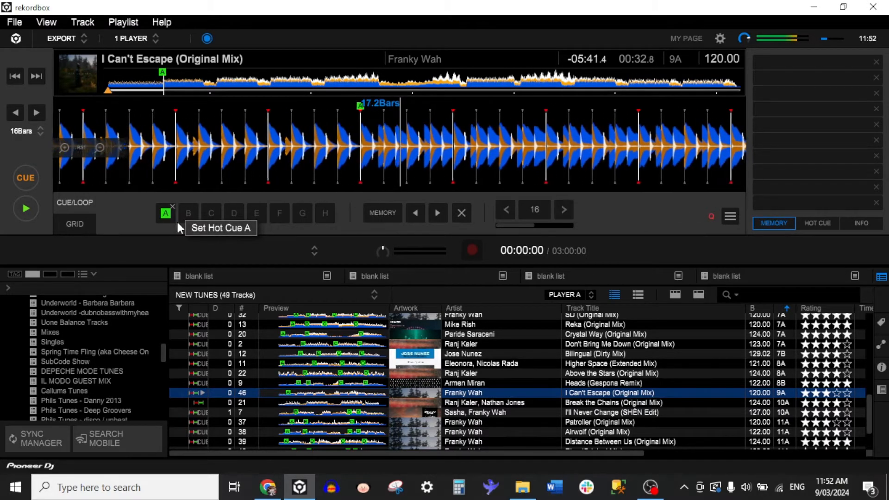
left_click(264, 85)
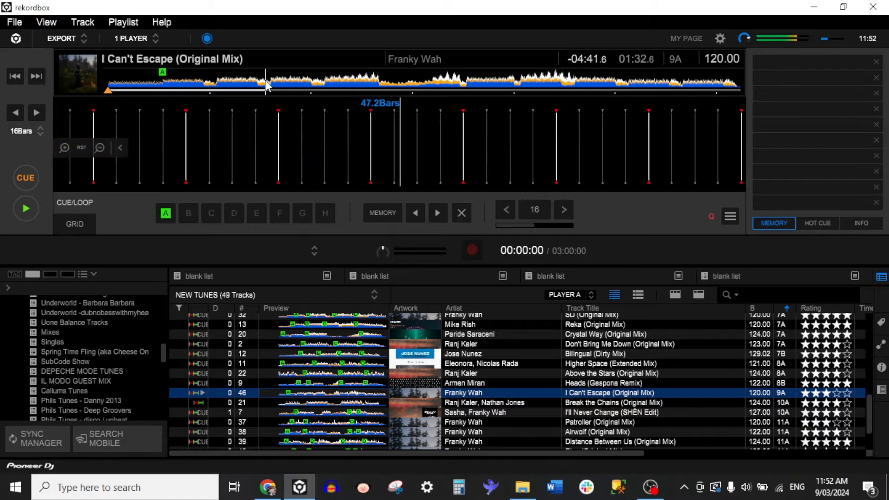
left_click(188, 213)
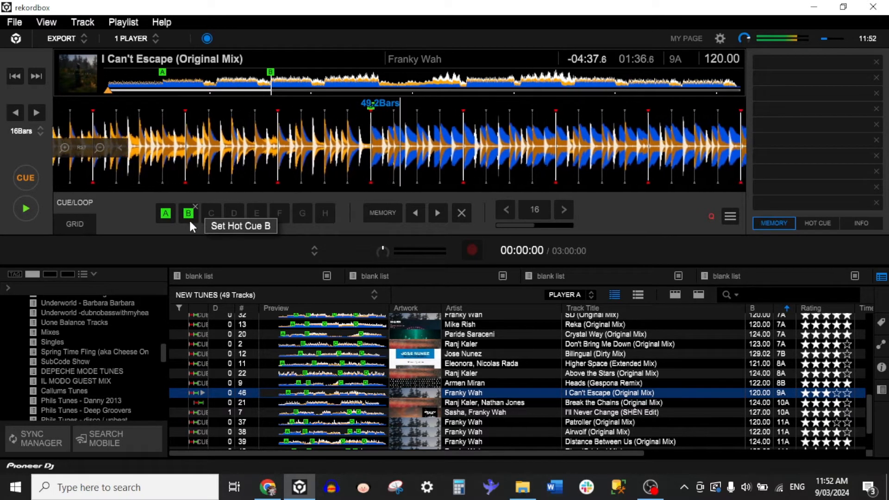
Set hot cue C at 03:32 and hot cue D at 04:04 in I Can't Escape, and pause playback.
left_click(457, 84)
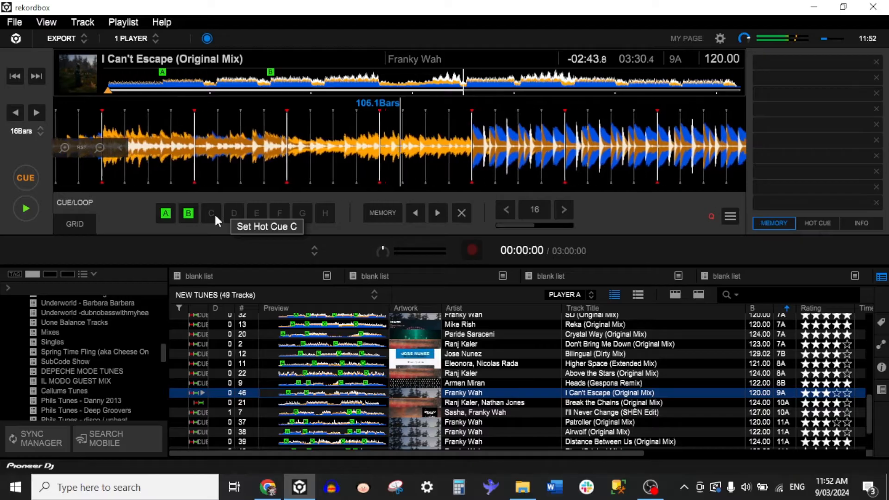
left_click(211, 213)
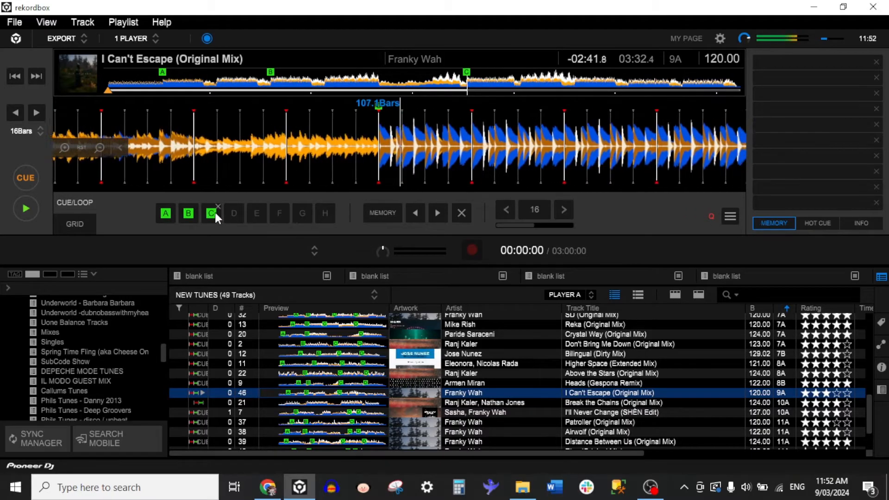
left_click(512, 84)
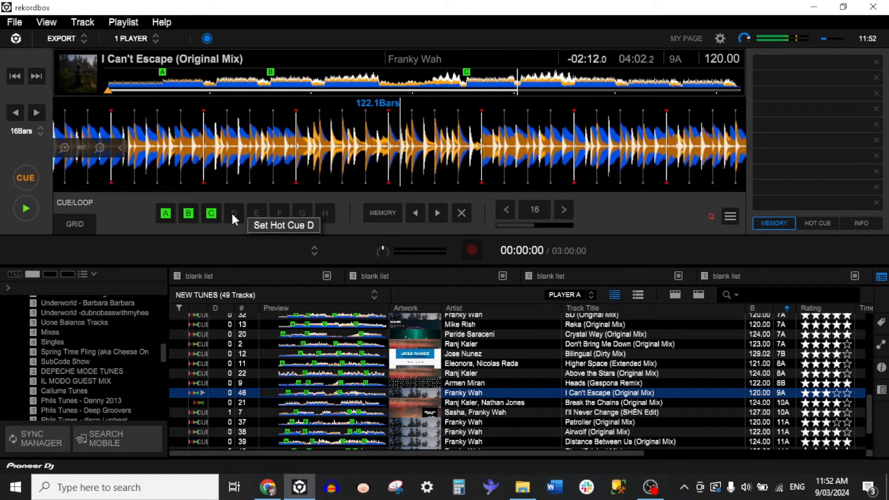
left_click(232, 213)
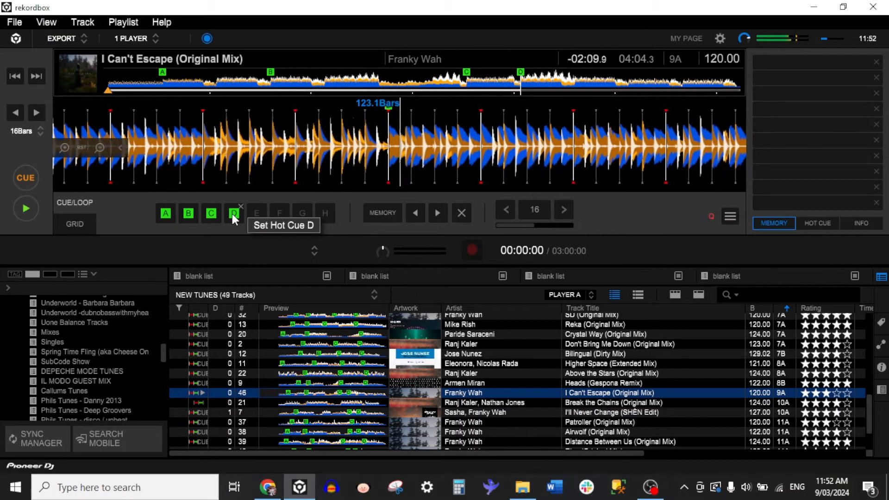
key("space")
left_click_drag(443, 158, 449, 158)
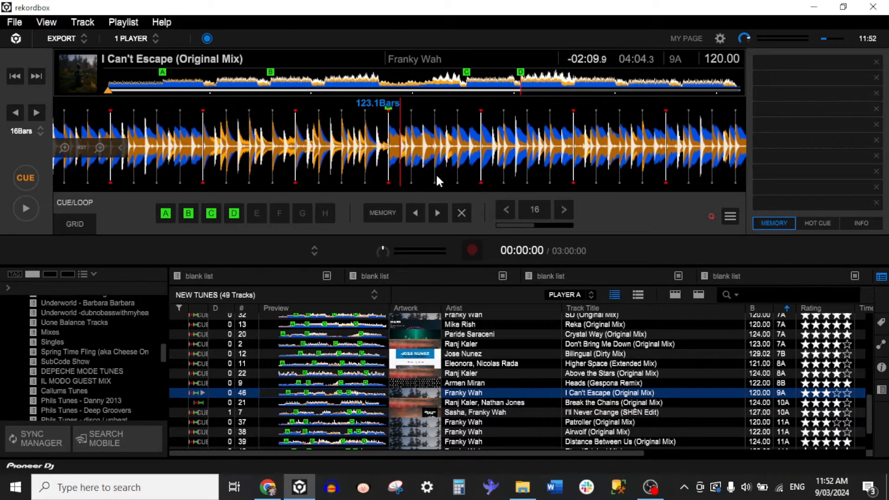
Check the phrase changes after hot cue D by jumping forward 16 bars twice and back 16 bars once.
left_click(24, 132)
left_click(28, 133)
left_click(34, 113)
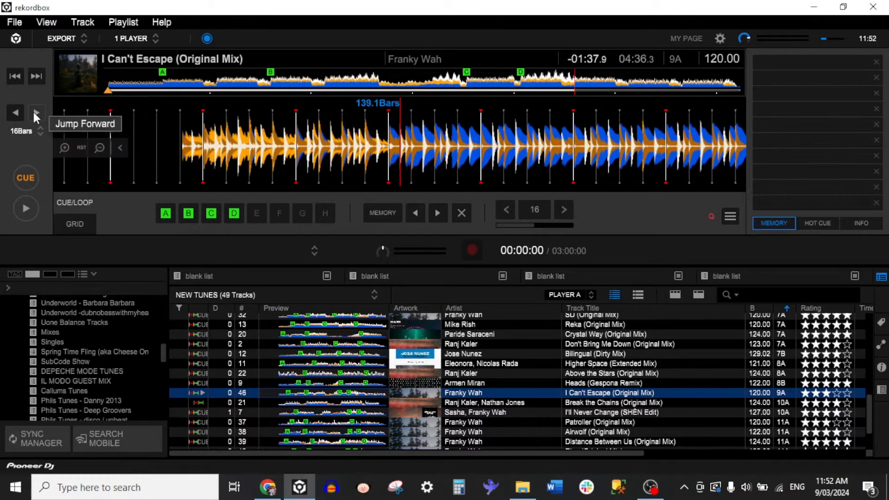
left_click(34, 112)
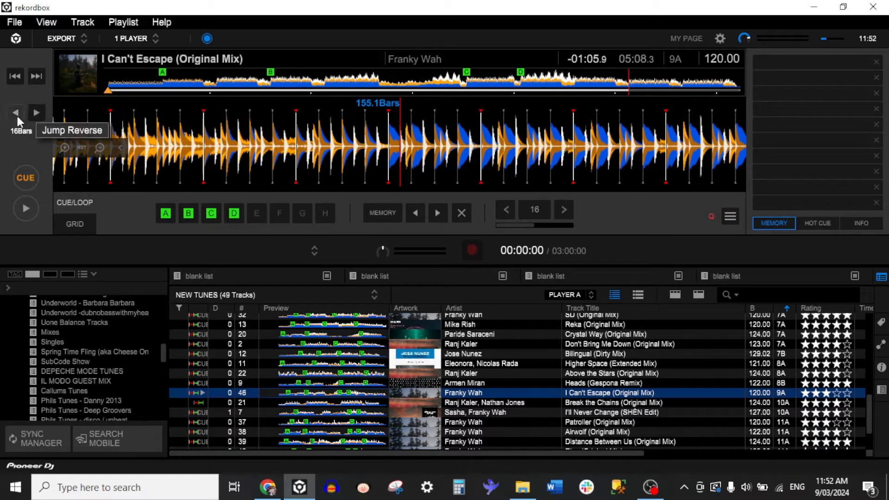
left_click(18, 115)
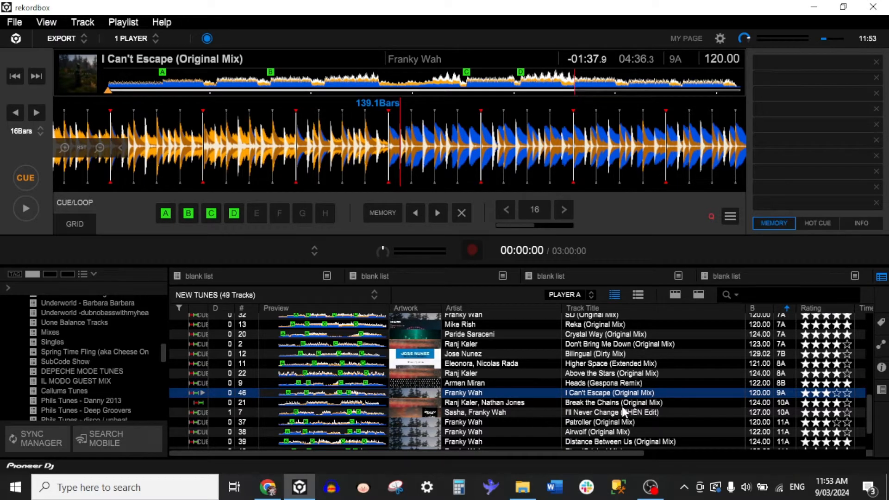
Load and play Break the Chains, and set hot cue A at 00:30 and hot cue B at 02:03.
left_click(616, 403)
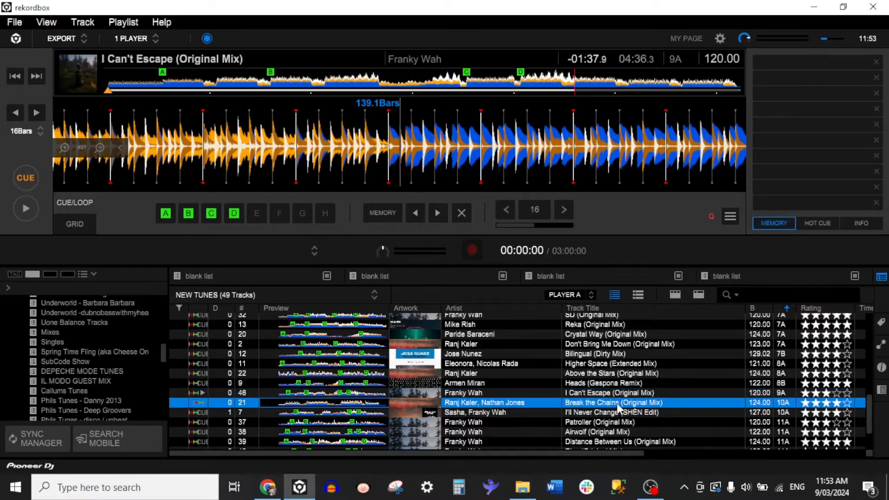
double_click(620, 405)
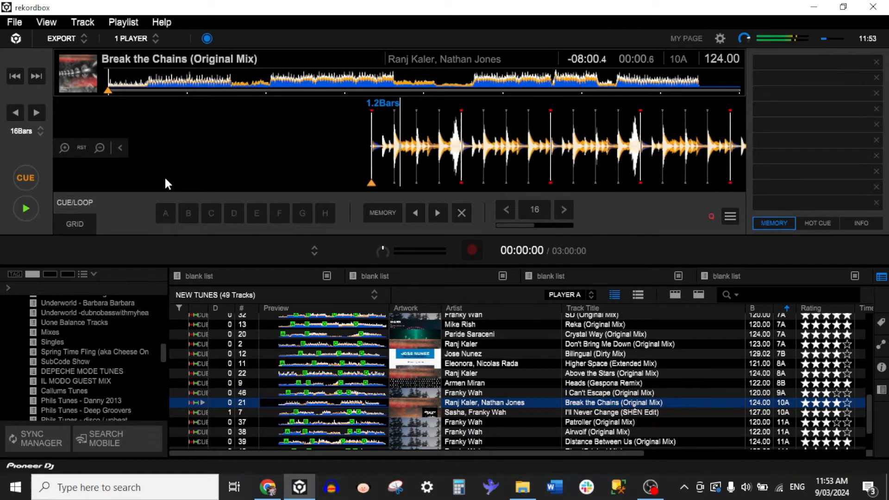
left_click(145, 84)
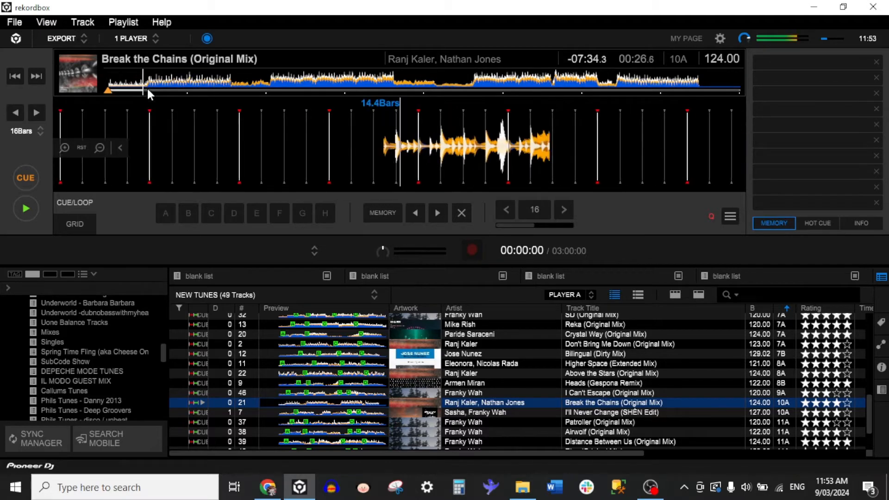
left_click(171, 212)
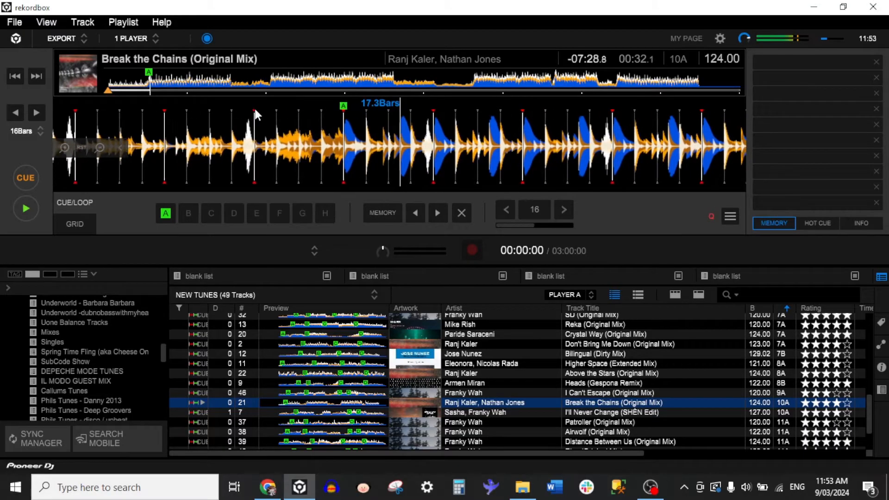
left_click(265, 84)
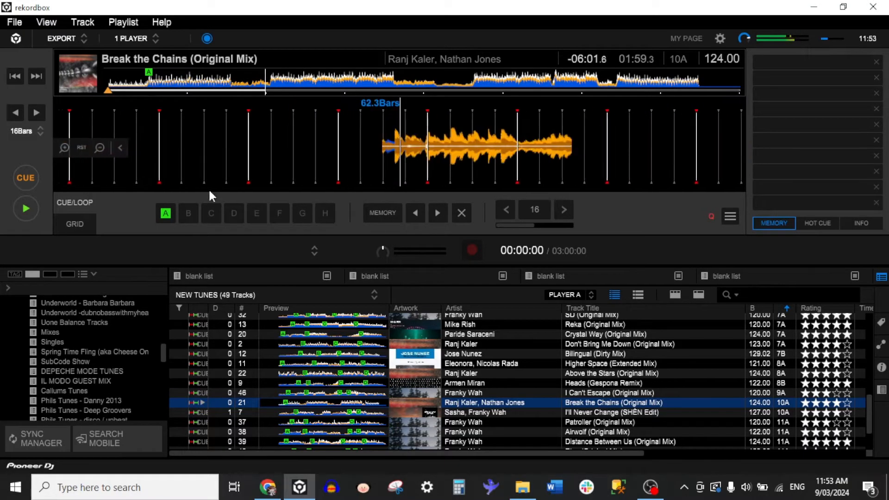
left_click(189, 213)
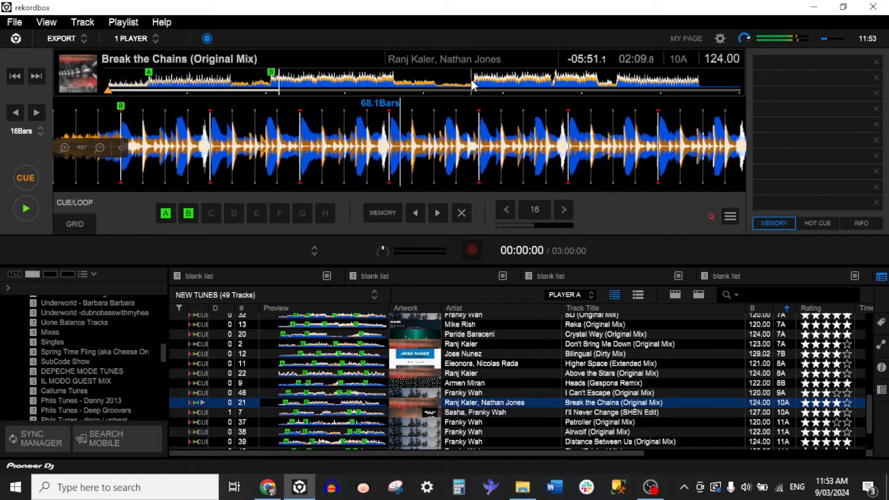
Set hot cue C at 04:38 and hot cue D at 05:40 in Break the Chains, and pause playback.
left_click(472, 85)
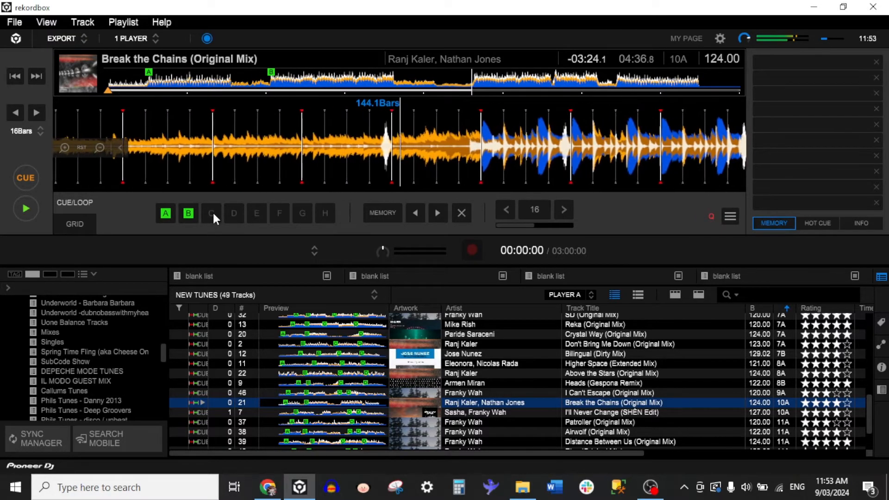
left_click(212, 213)
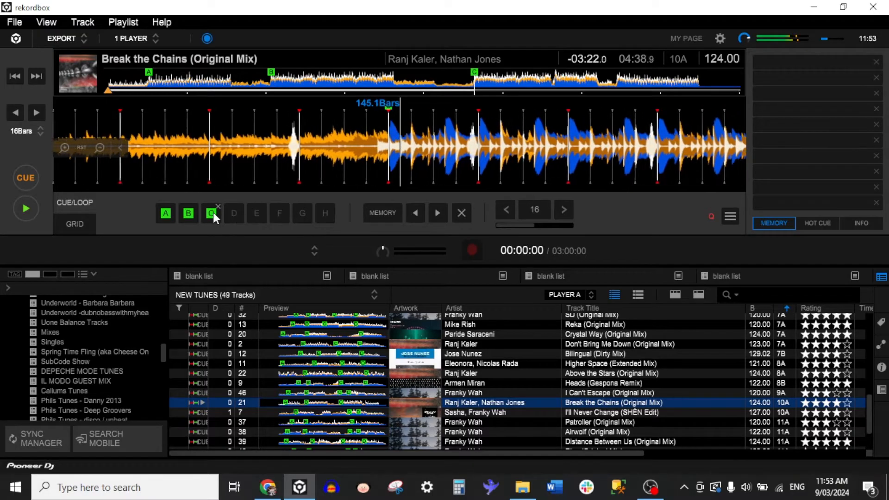
left_click(550, 83)
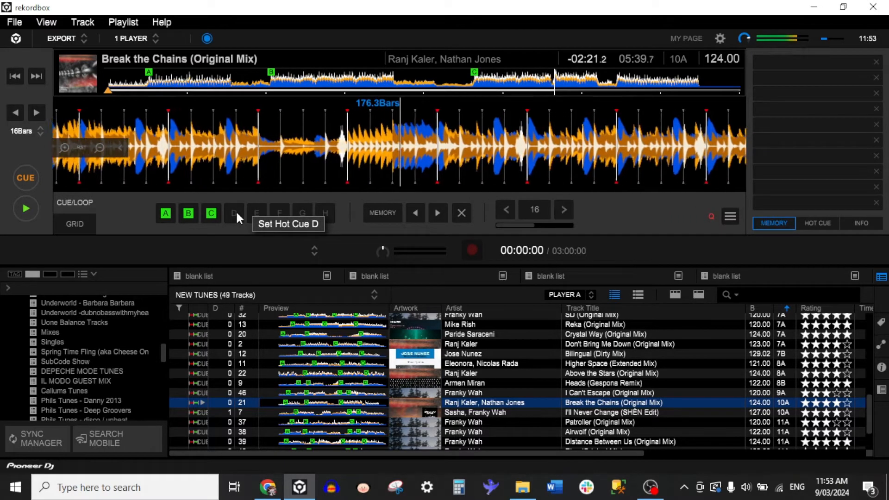
left_click(236, 213)
left_click_drag(452, 142, 476, 145)
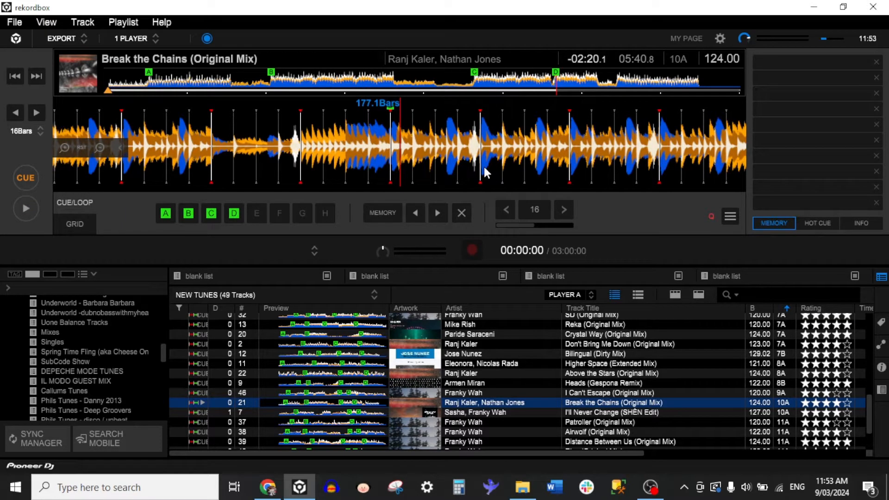
Examine the ending of Break the Chains, the short break leading into hot cue D, and the section at hot cue C.
left_click(700, 88)
key("space")
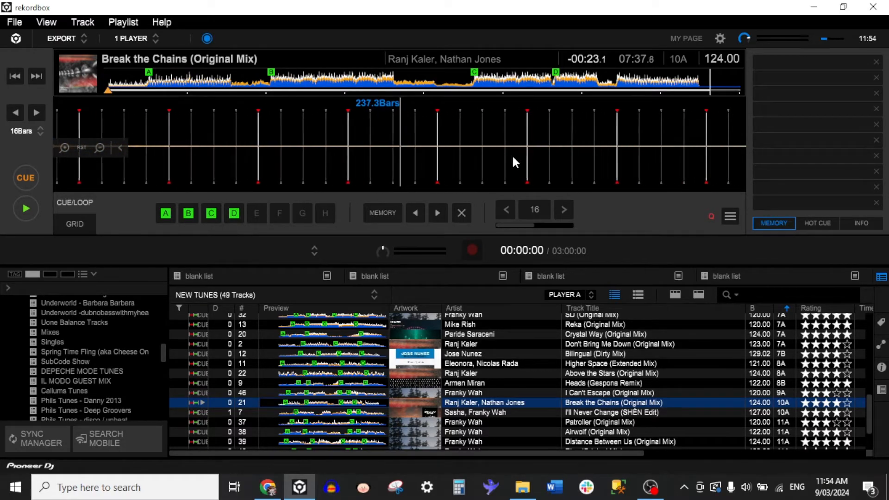
key("space")
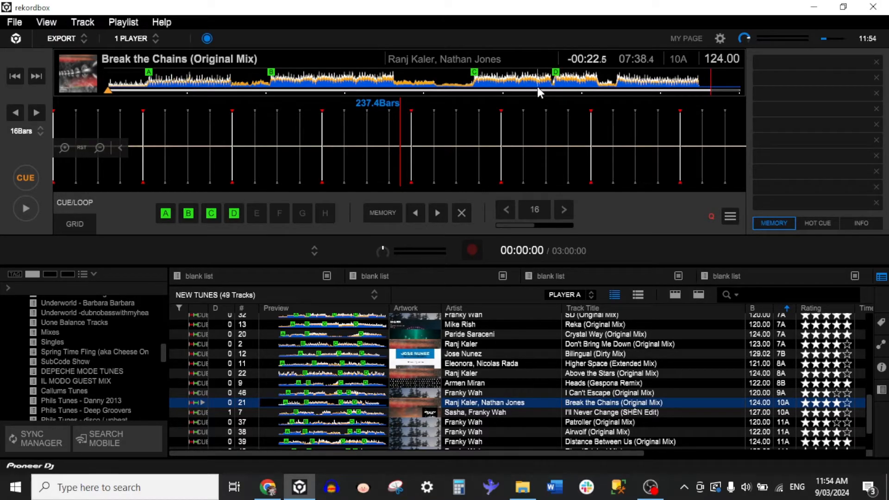
left_click(549, 88)
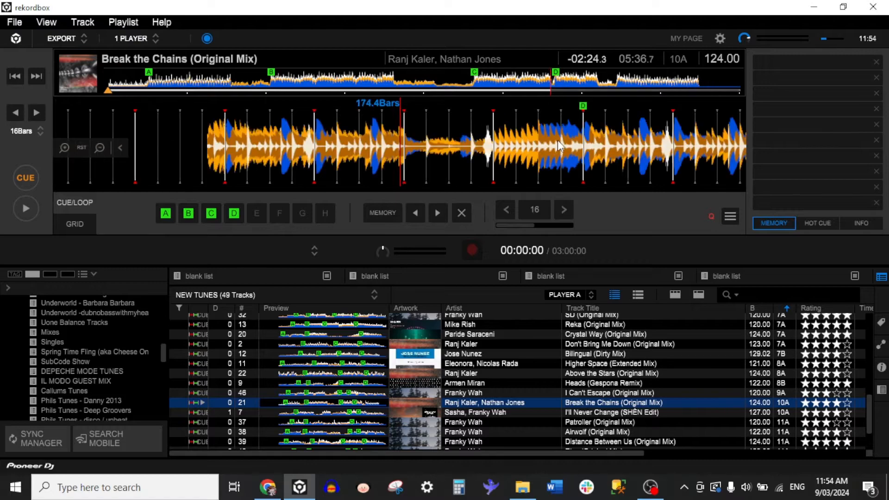
mouse_move(558, 142)
left_mouse_down()
mouse_move(405, 164)
mouse_move(420, 125)
mouse_move(412, 135)
left_mouse_up()
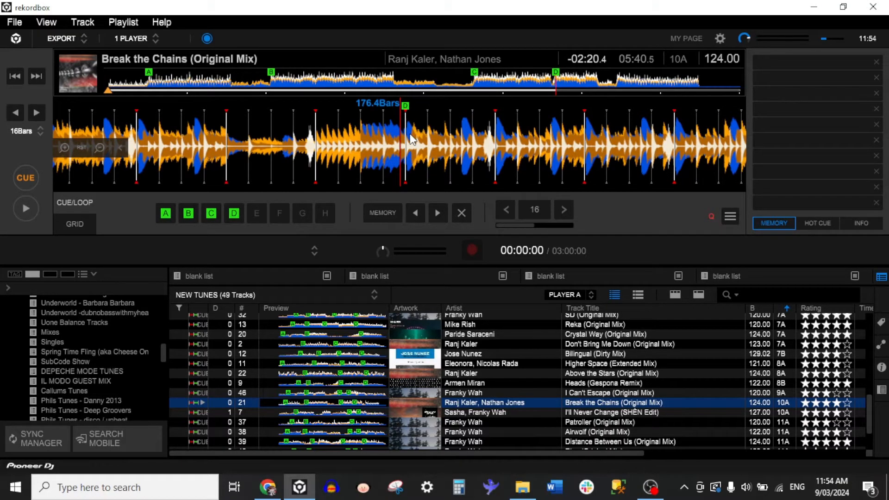
left_click(474, 85)
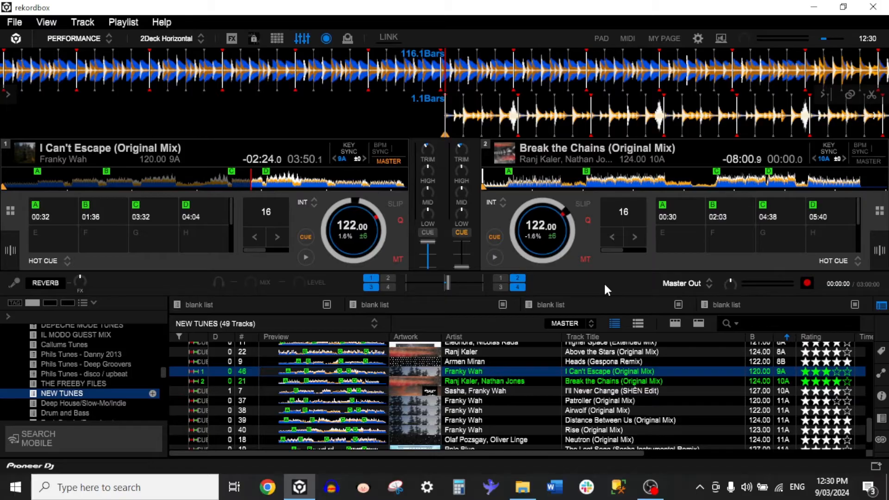
Start playing I Can't Escape on deck 1 from bar 116, ahead of hot cue D.
key("space")
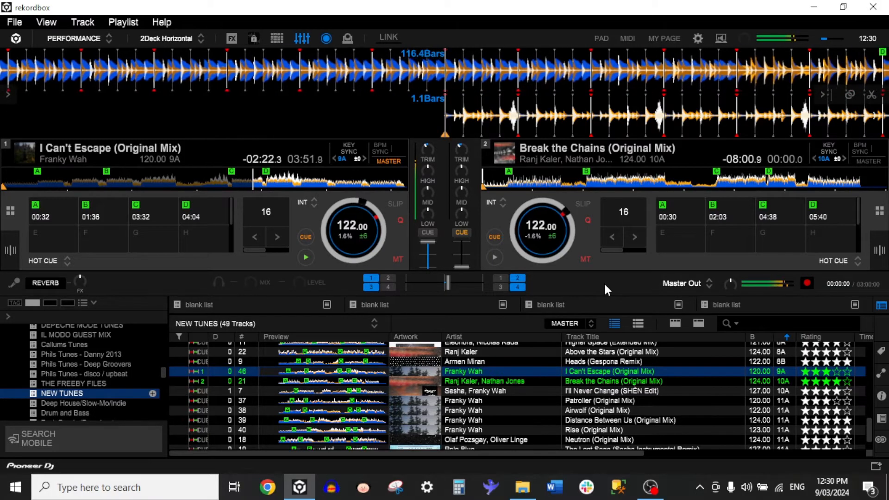